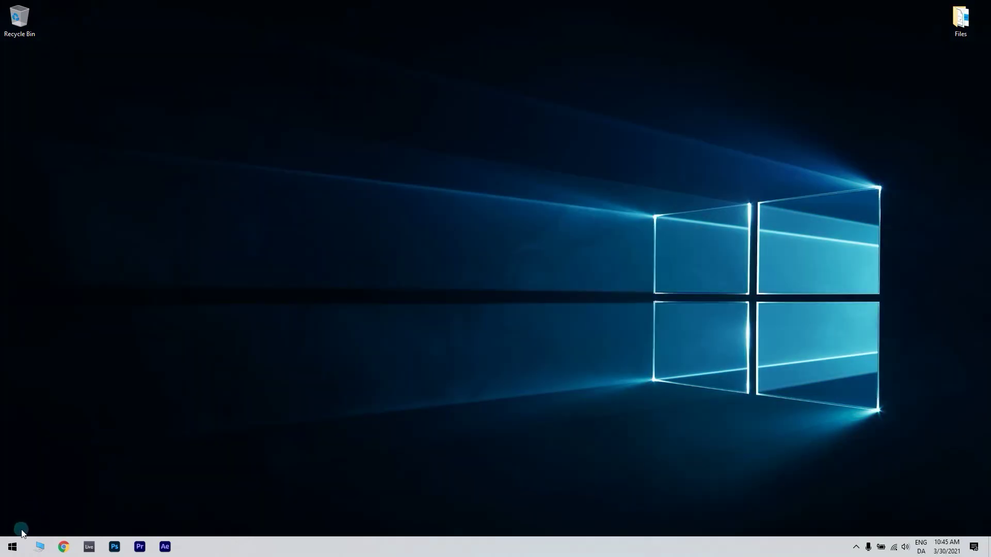
Step: Launch Command Prompt as administrator from the Start menu search
{"action": "left_click", "coordinate": [12, 546]}
{"action": "type", "text": "cmd"}
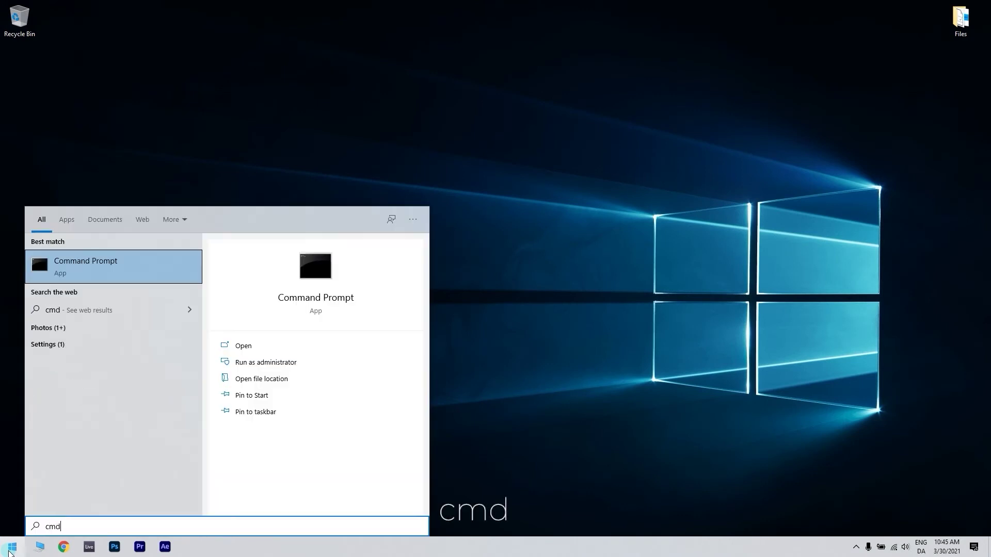
{"action": "right_click", "coordinate": [164, 263]}
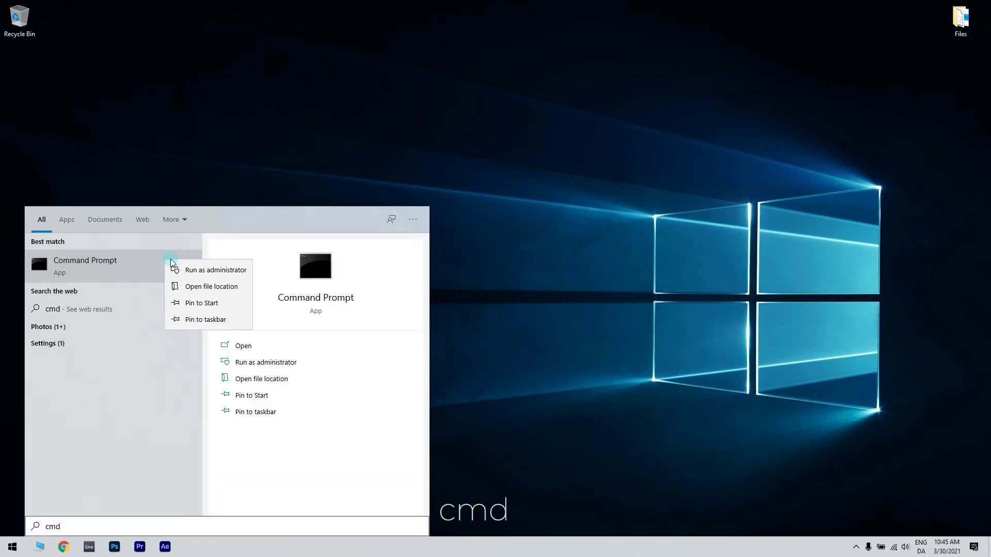
{"action": "left_click", "coordinate": [214, 271]}
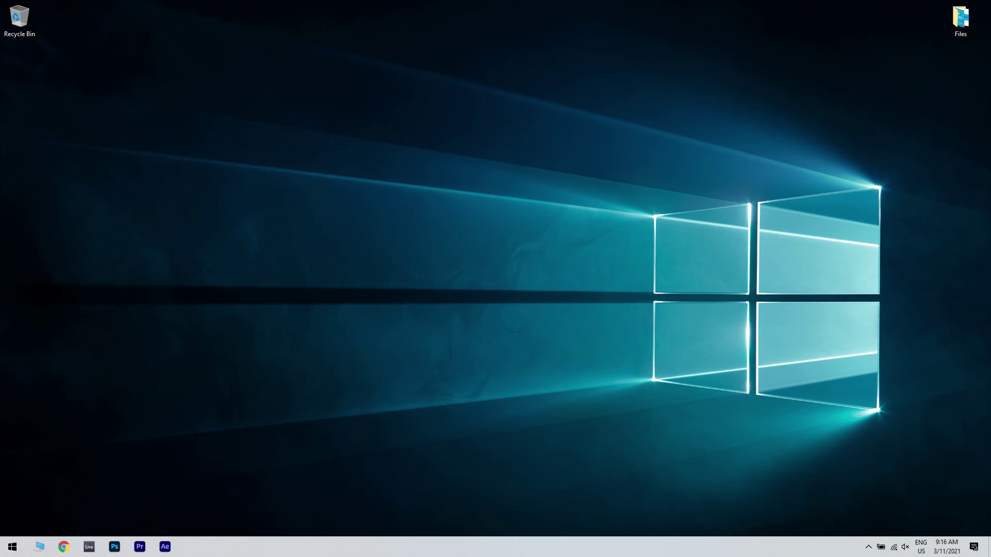
{"action": "left_click", "coordinate": [6, 548]}
{"action": "type", "text": "d"}
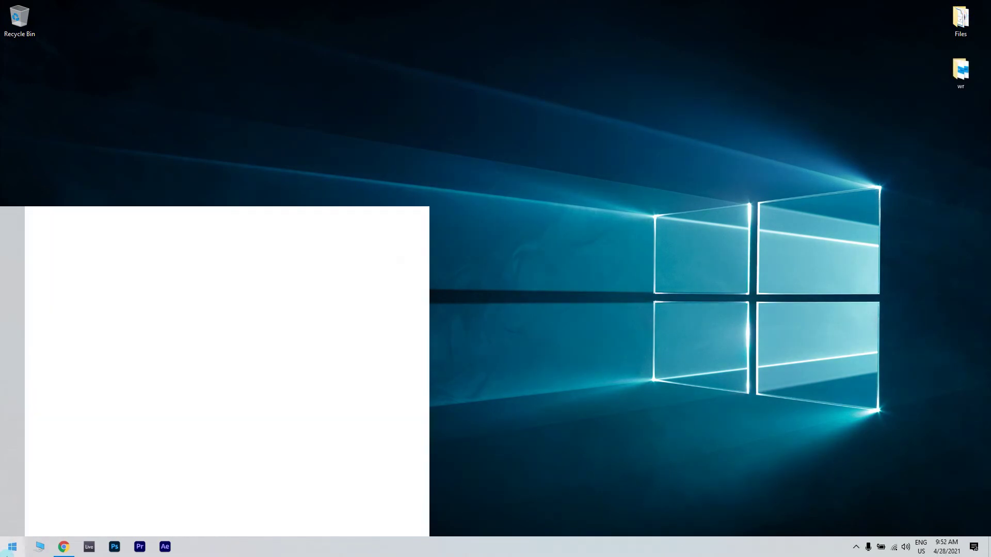
{"action": "type", "text": "isk cleanup"}
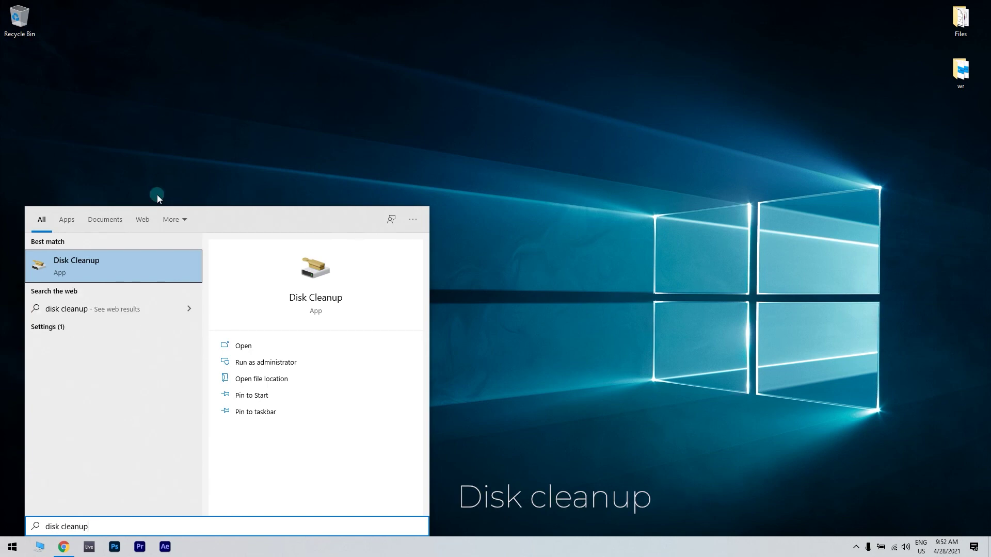
Step: Start Disk Cleanup for the Windows-SSD (C:) drive to list its deletable files
{"action": "left_click", "coordinate": [153, 269]}
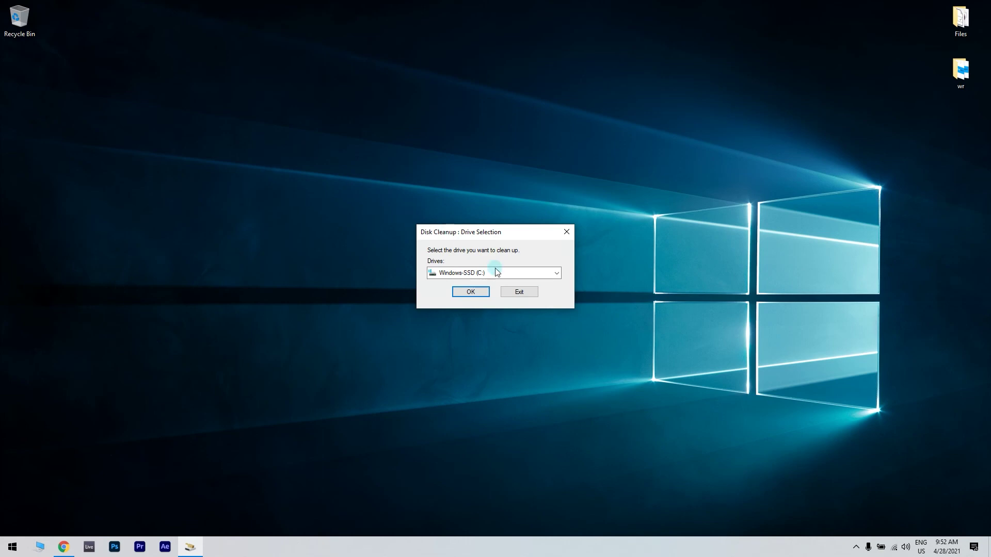
{"action": "left_click", "coordinate": [468, 299]}
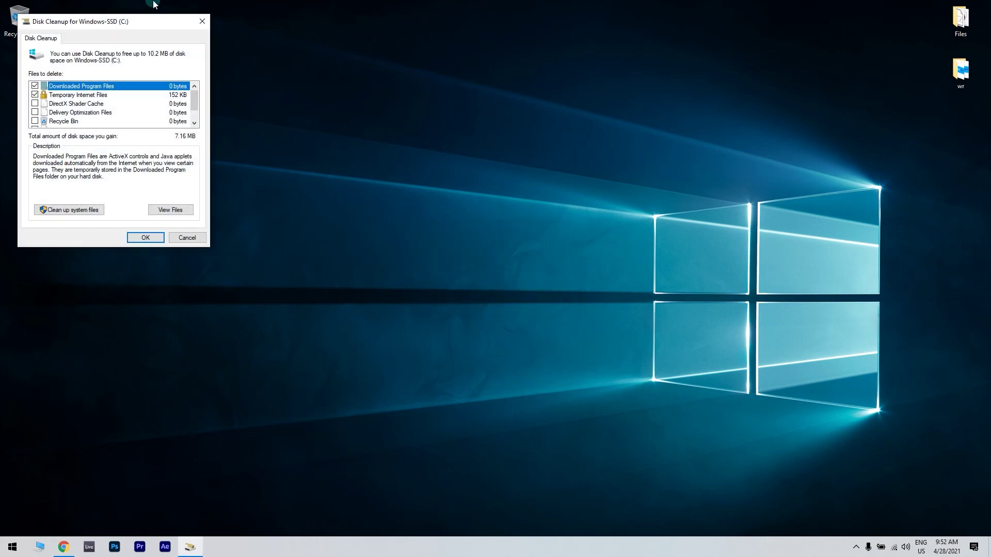
Step: Center the Disk Cleanup window and tick Temporary files, bringing the total to 10.2 MB
{"action": "mouse_move", "coordinate": [151, 26]}
{"action": "left_mouse_down"}
{"action": "mouse_move", "coordinate": [518, 116]}
{"action": "mouse_move", "coordinate": [537, 133]}
{"action": "left_mouse_up"}
{"action": "scroll", "coordinate": [511, 228], "scroll_direction": "down", "scroll_amount": 1}
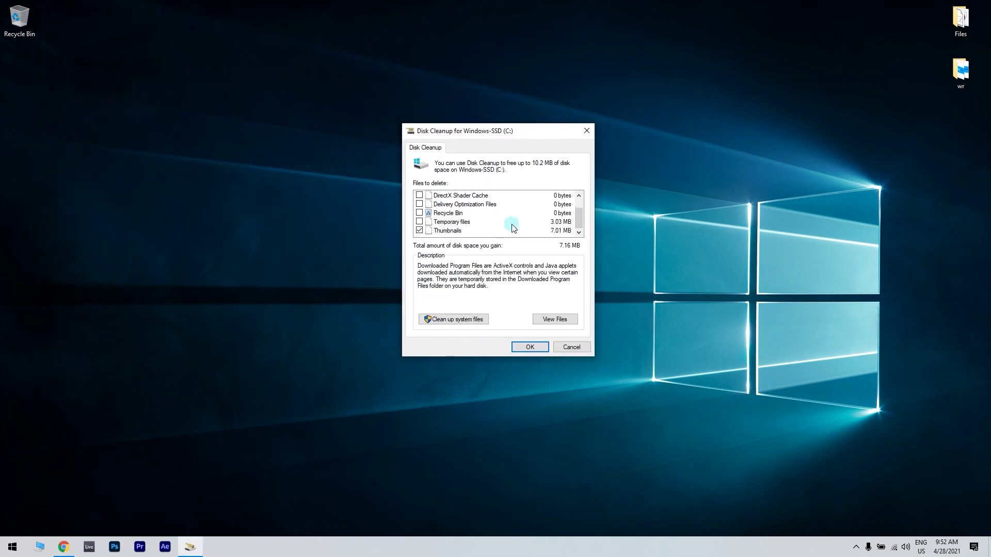
{"action": "left_click", "coordinate": [418, 221]}
{"action": "scroll", "coordinate": [485, 220], "scroll_direction": "up", "scroll_amount": 1}
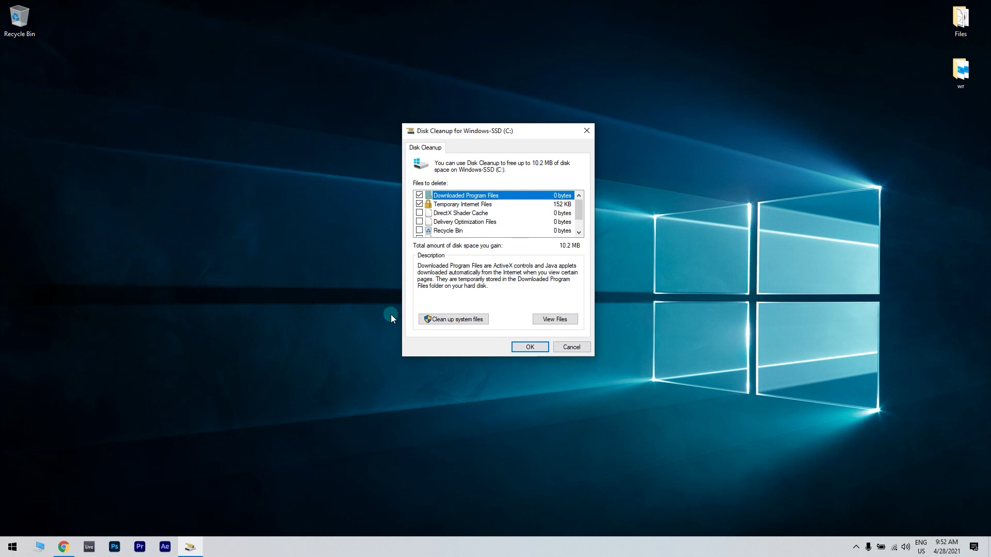
Step: Rescan C: with system files, then tick Windows Update Cleanup and Windows upgrade log files (4.66 GB)
{"action": "left_click", "coordinate": [460, 319]}
{"action": "left_click", "coordinate": [466, 290]}
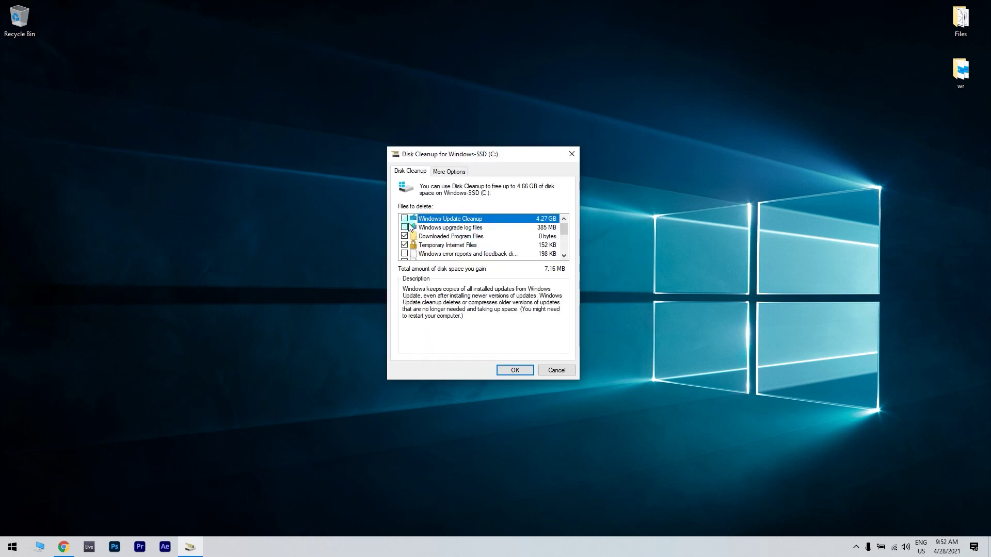
{"action": "left_click", "coordinate": [404, 220]}
{"action": "left_click", "coordinate": [404, 228]}
{"action": "scroll", "coordinate": [436, 239], "scroll_direction": "down", "scroll_amount": 1}
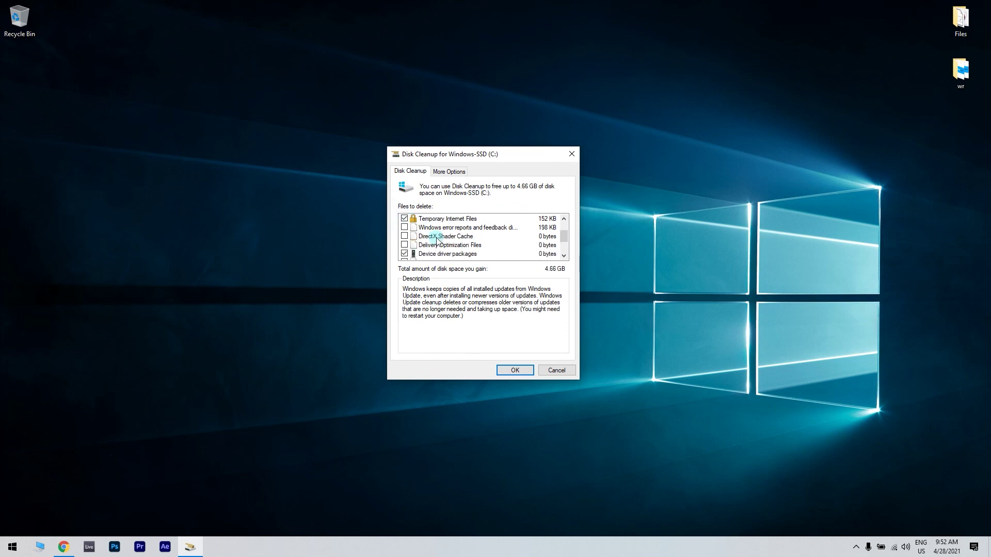
{"action": "scroll", "coordinate": [436, 238], "scroll_direction": "up", "scroll_amount": 1}
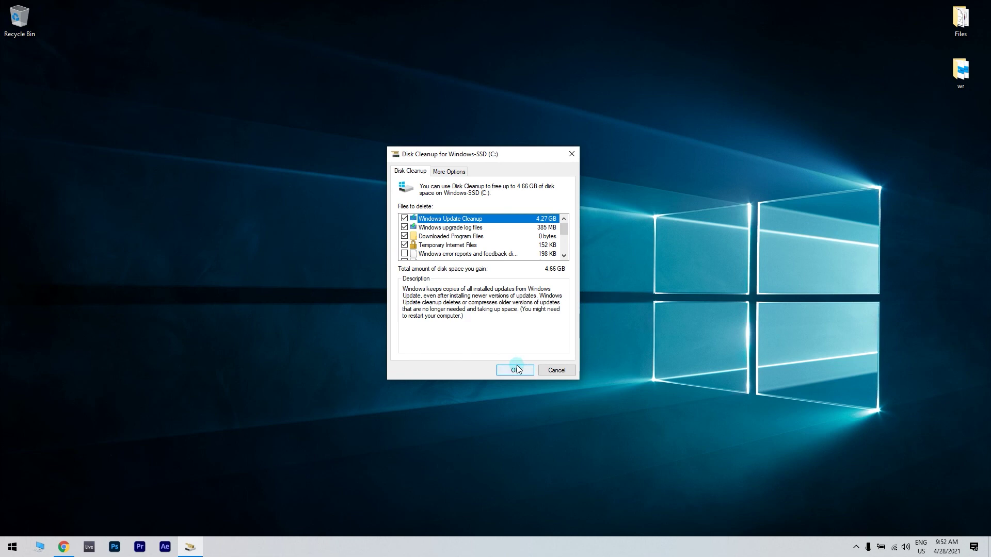